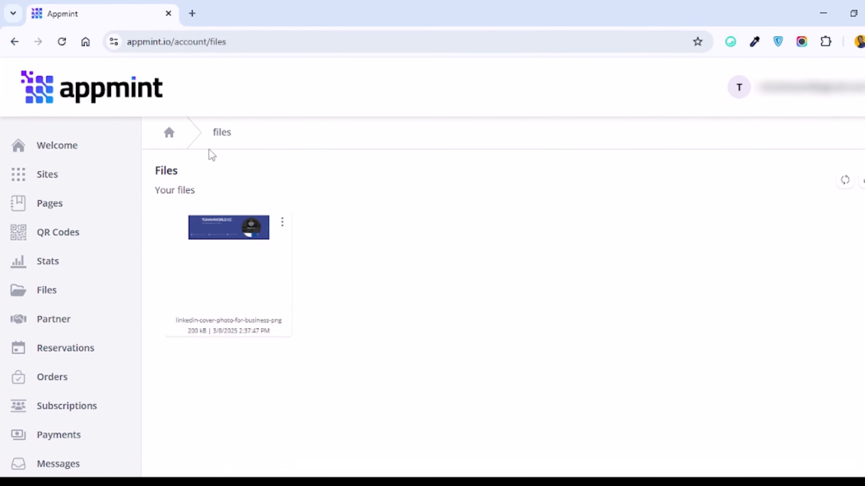
Open the Sites list and launch the dashboard of the firstappmintwebsite site
click(57, 259)
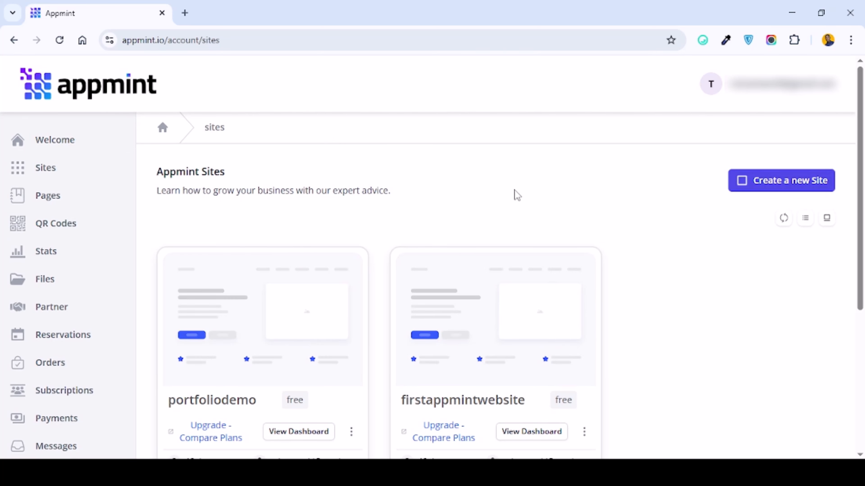
scroll(466, 127, down, 2)
scroll(463, 131, down, 2)
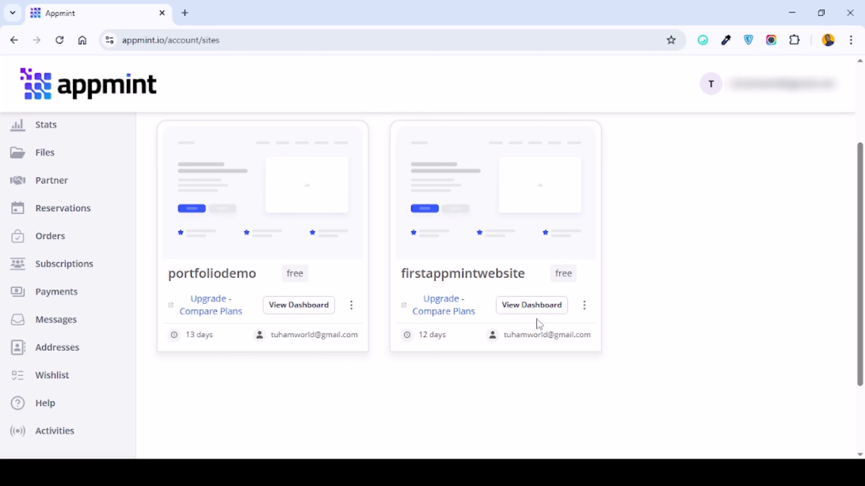
click(524, 306)
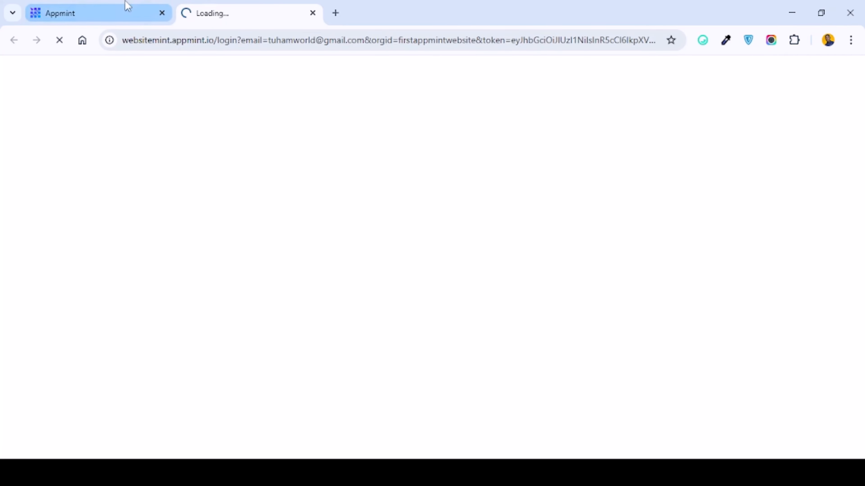
click(125, 7)
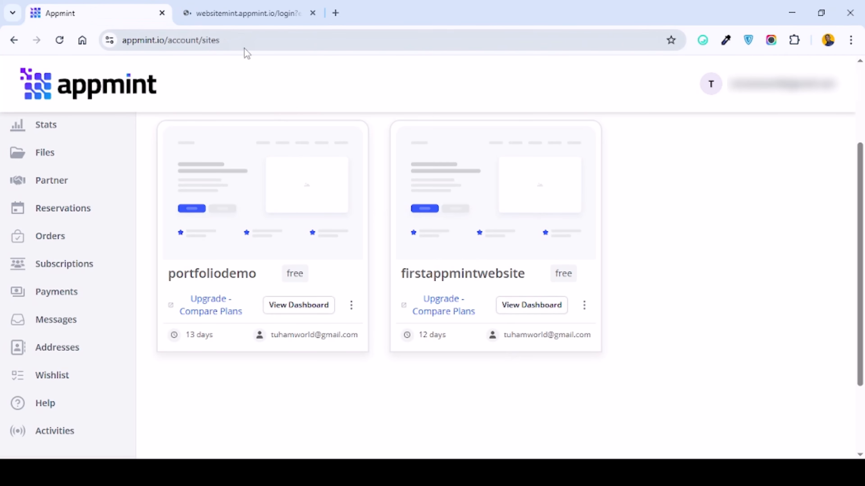
click(241, 19)
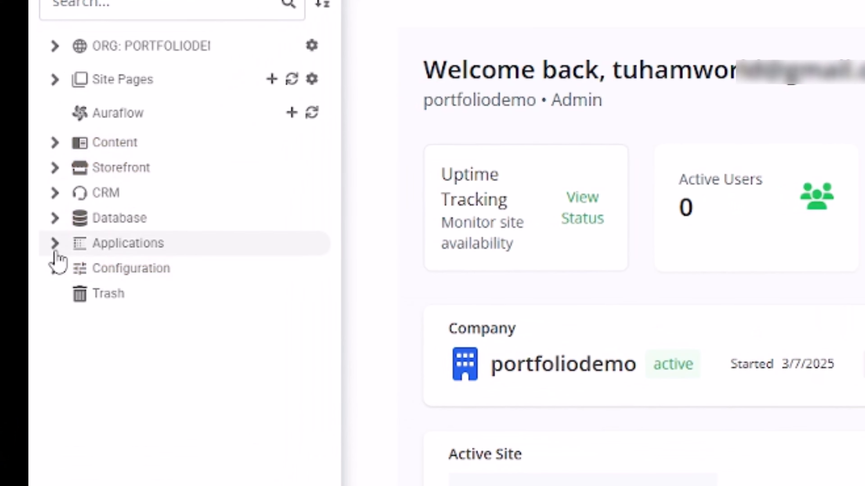
Add a new CreativeStudio design under Applications and open its file manager
click(25, 255)
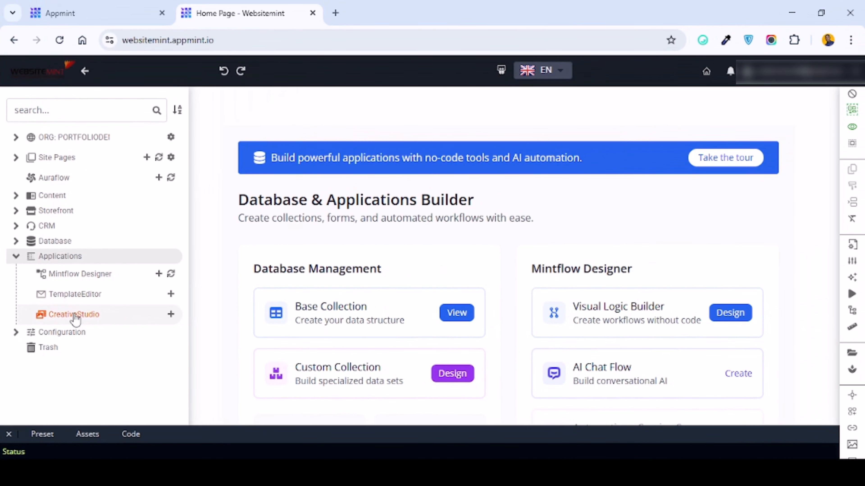
click(75, 315)
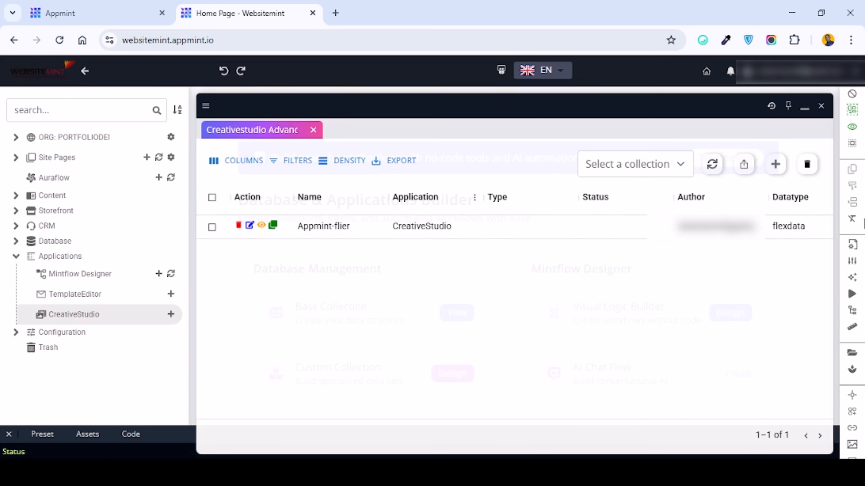
click(773, 165)
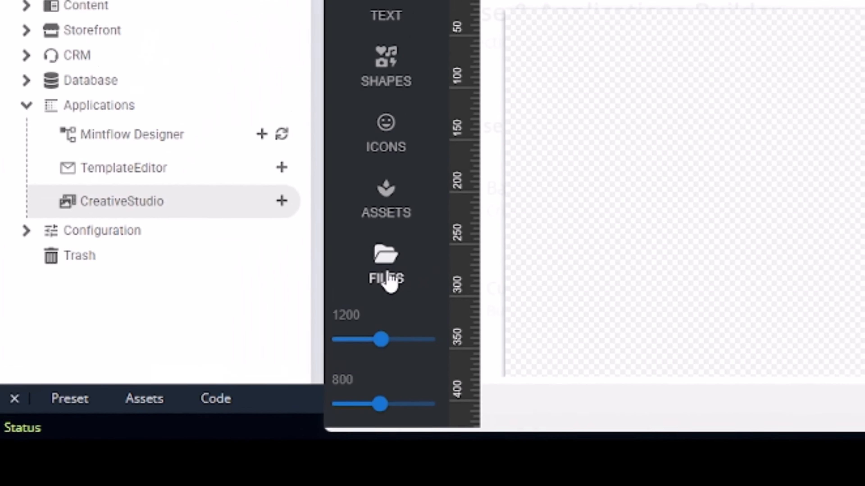
click(462, 238)
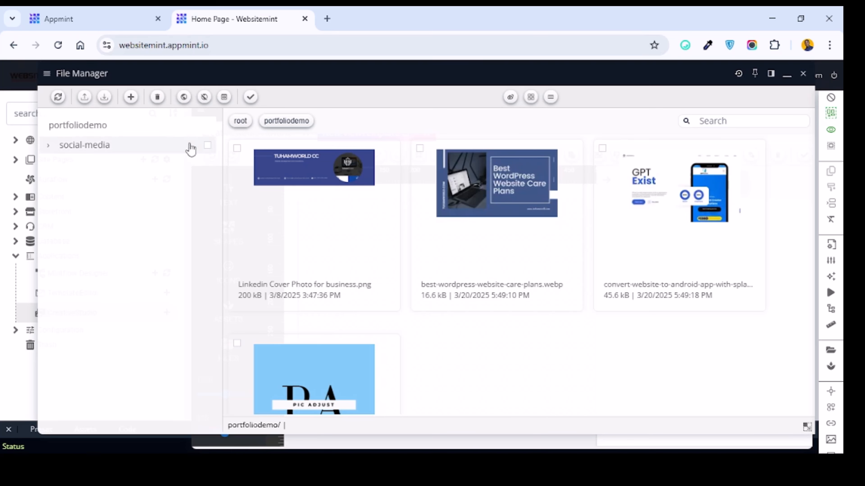
Delete the social-media folder from portfoliodemo and close the File Manager
mouse_move(294, 197)
click(207, 147)
click(195, 147)
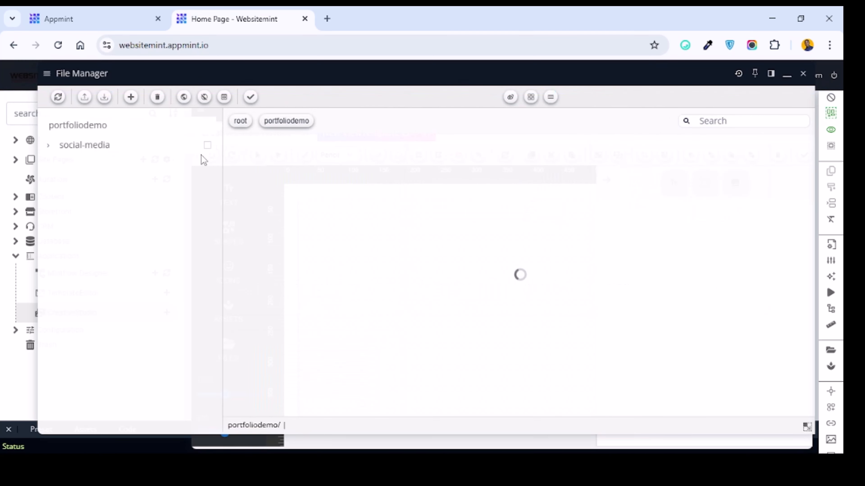
click(208, 145)
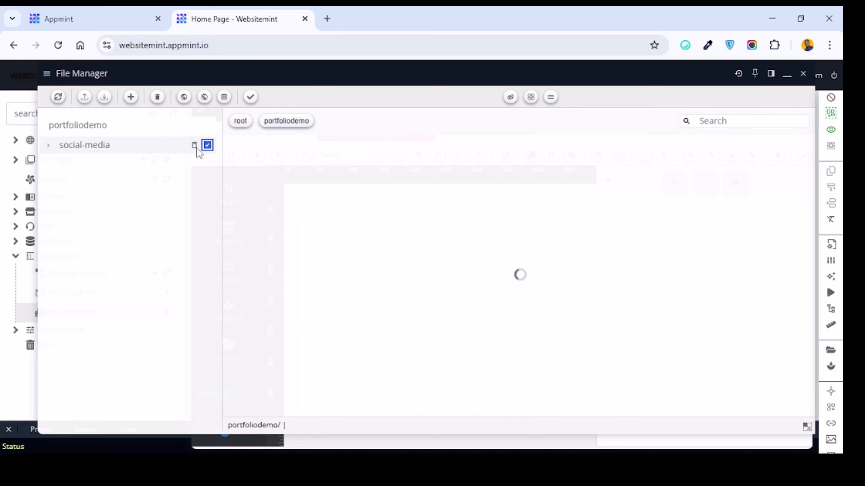
click(193, 147)
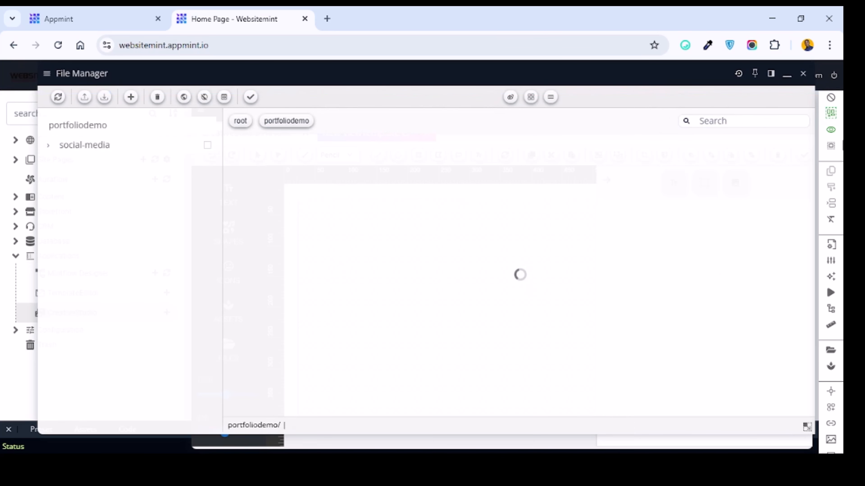
click(803, 75)
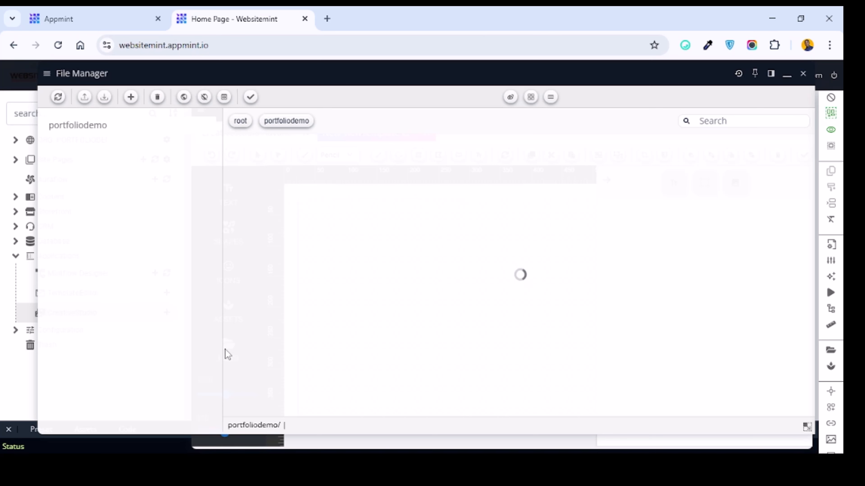
Add a folder named home to portfoliodemo
click(132, 98)
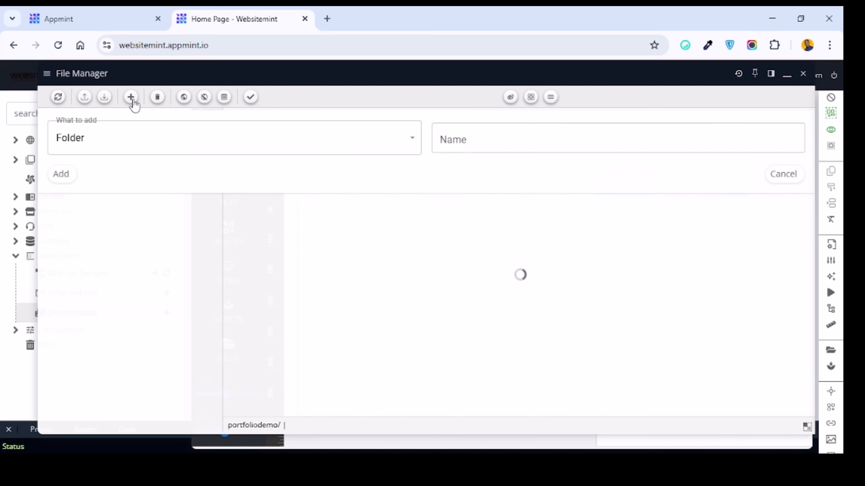
click(77, 140)
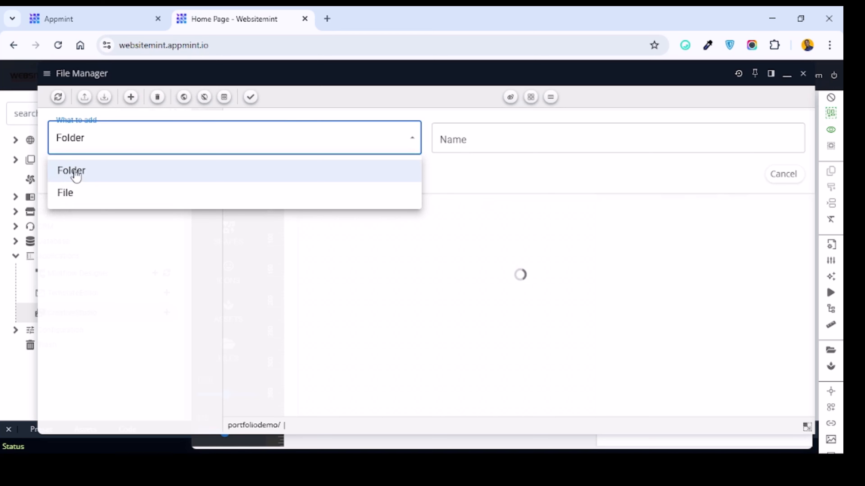
click(90, 175)
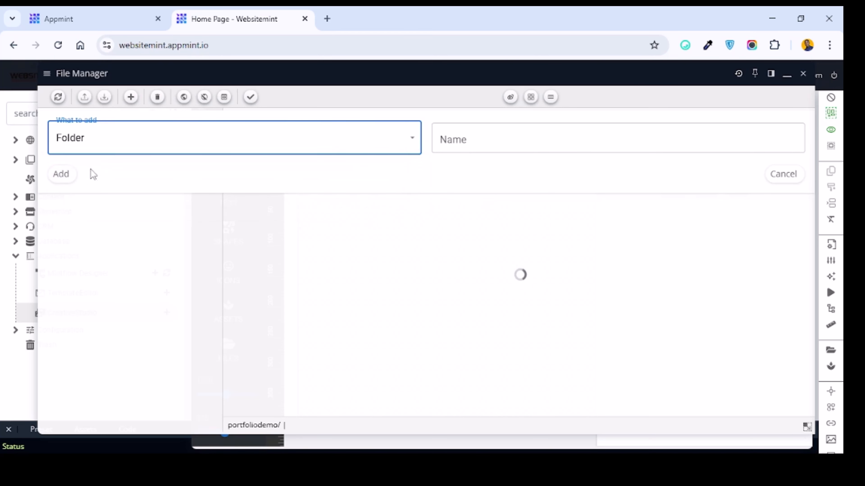
click(548, 138)
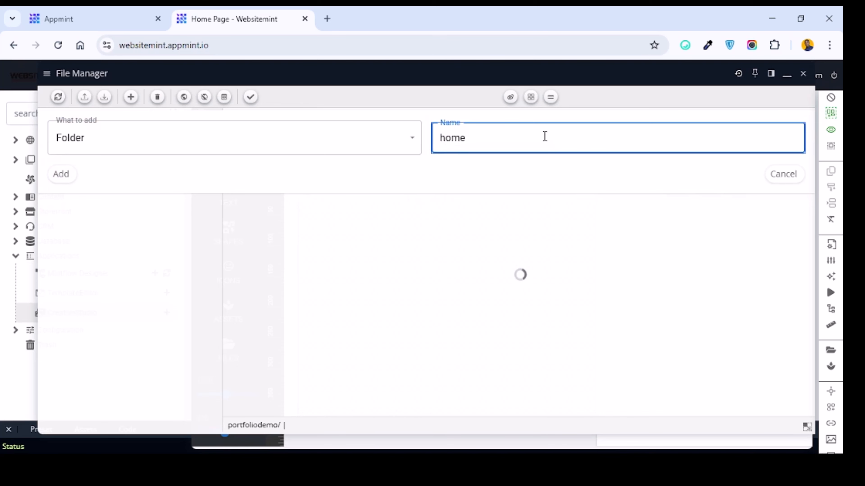
click(60, 176)
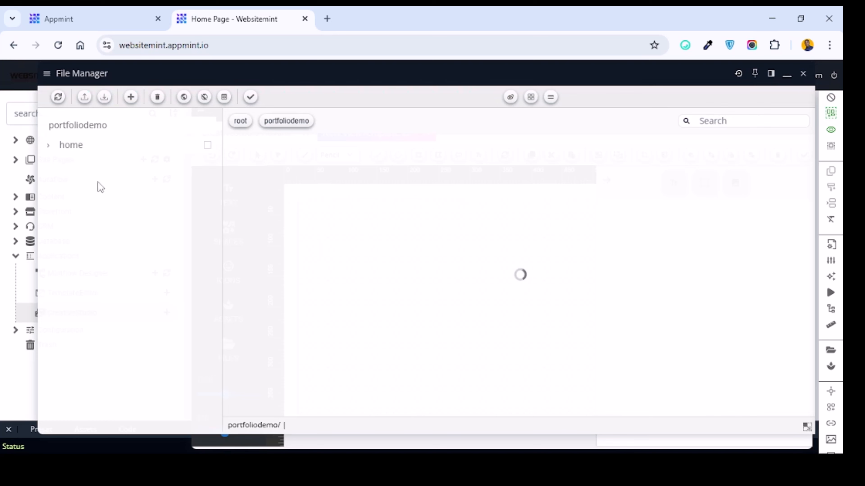
Add a second folder named about to portfoliodemo
click(130, 98)
click(463, 131)
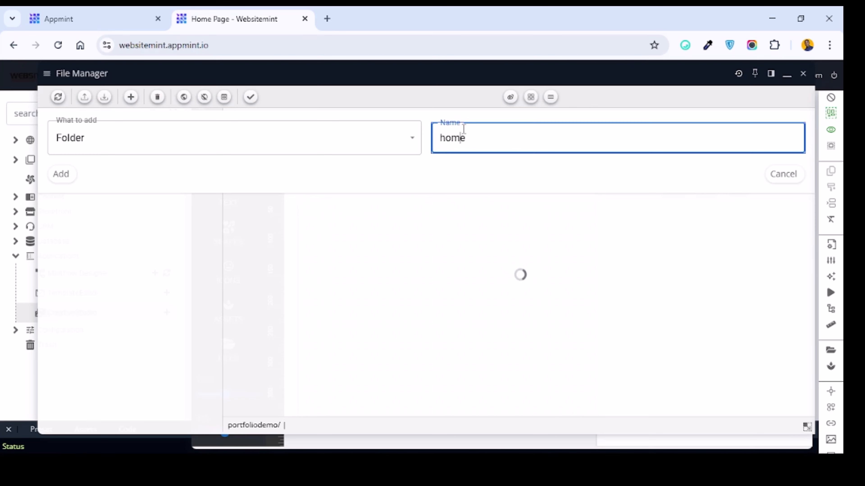
key(ctrl+a)
text(about)
click(60, 174)
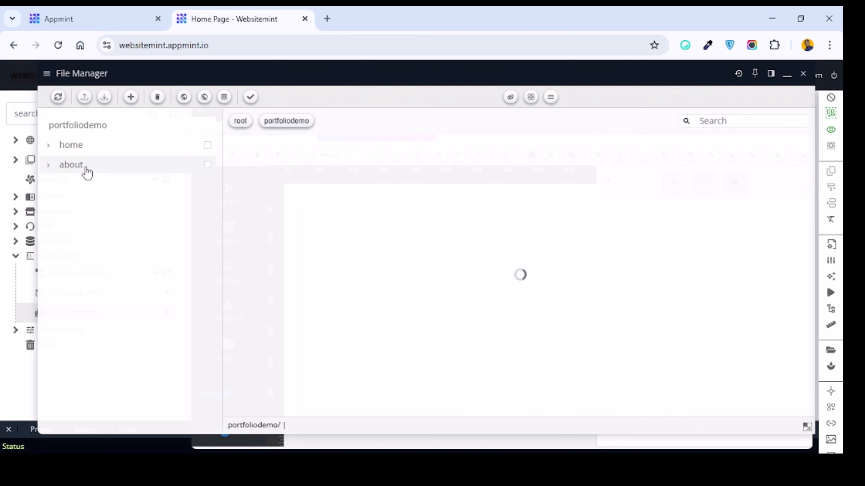
Add a third folder named contact to portfoliodemo
click(131, 97)
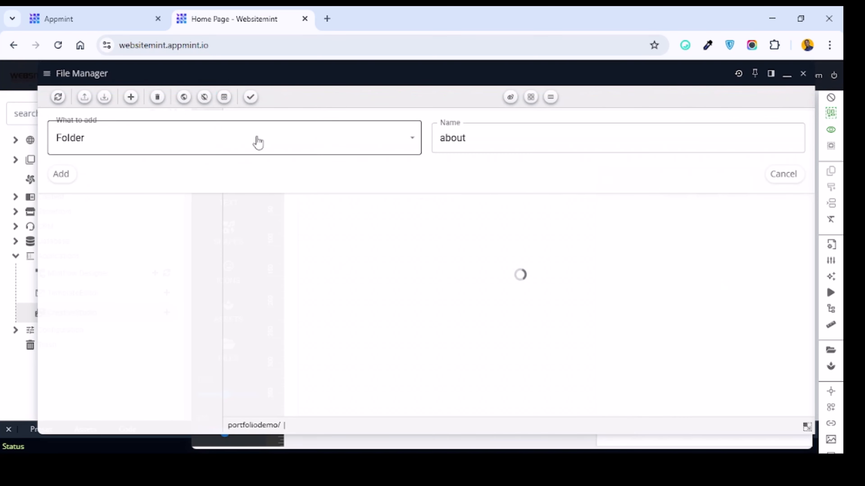
click(492, 136)
key(ctrl+a)
text(se)
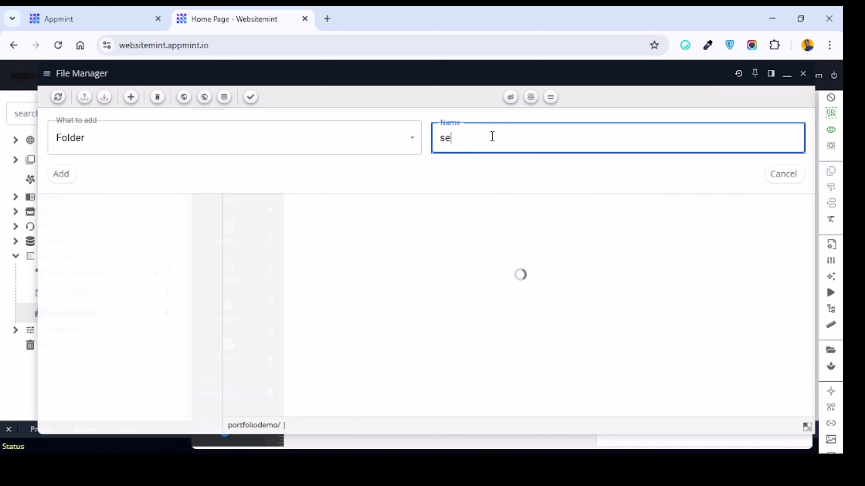
key(ctrl+a)
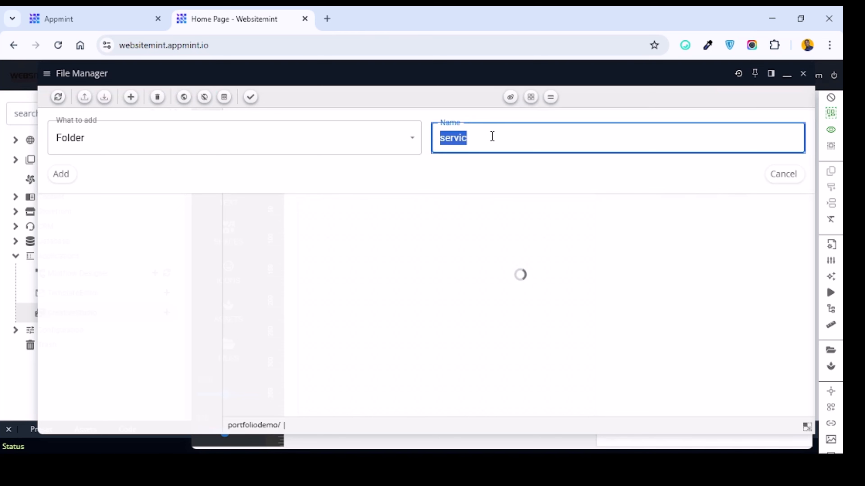
text(contact)
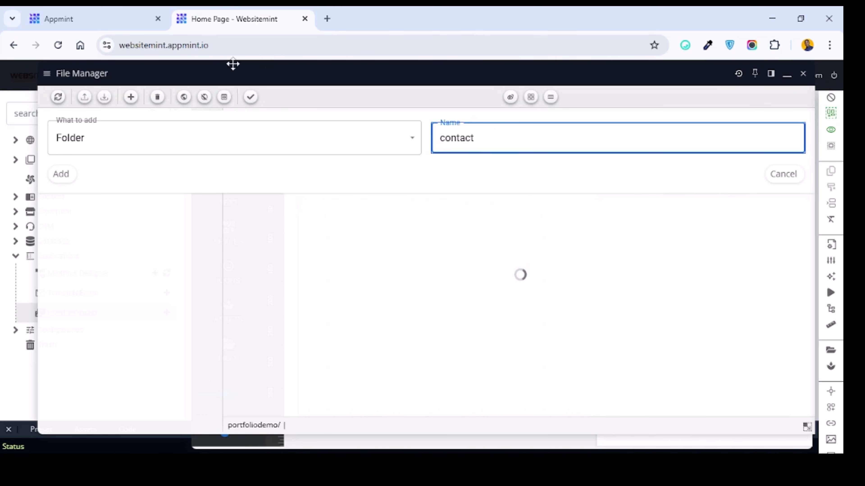
click(56, 174)
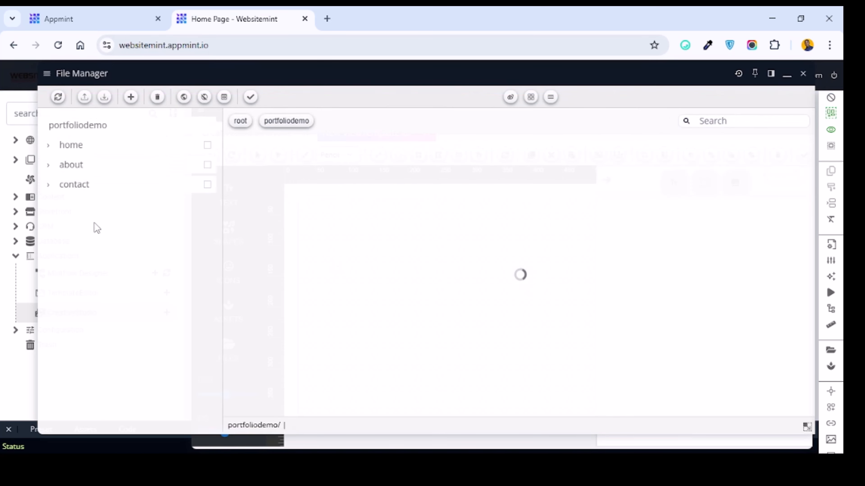
Add a fourth folder named marketing-materials to portfoliodemo
click(131, 98)
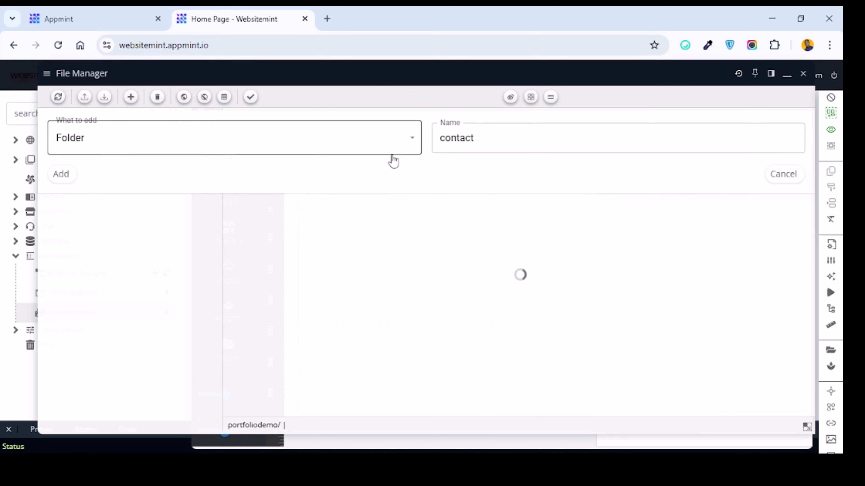
click(452, 140)
double_click(453, 143)
text(marketing-materials)
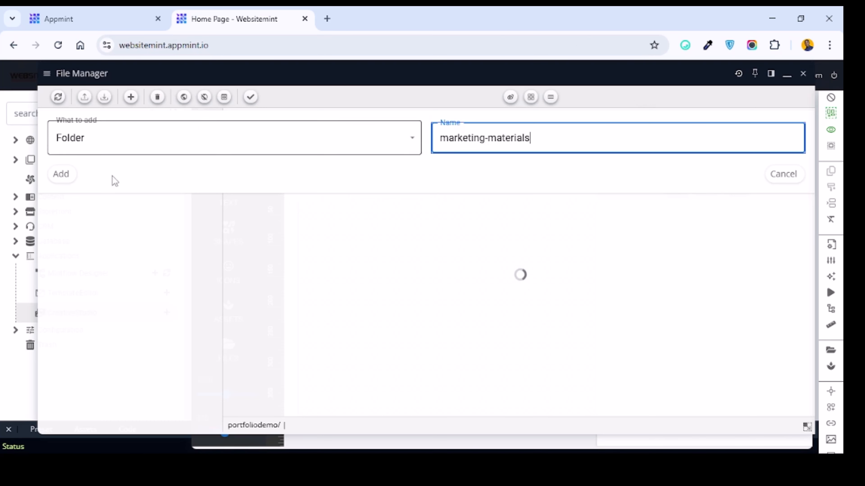
click(61, 175)
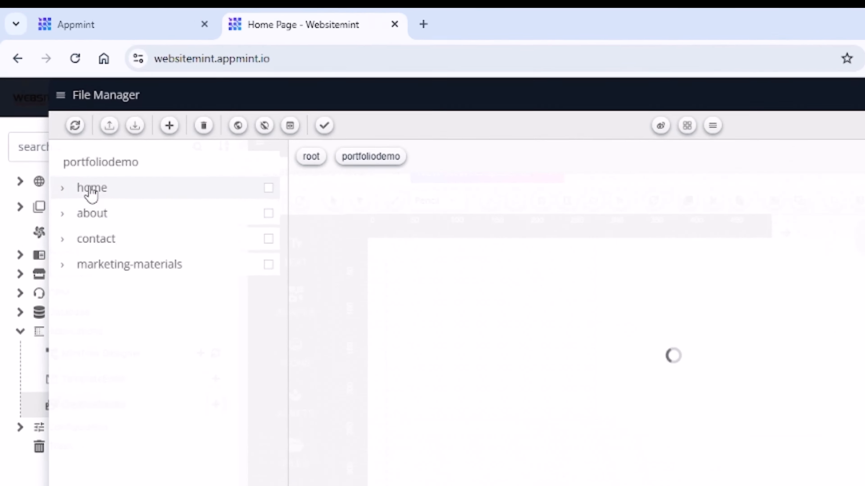
Open the home folder and upload the local image facebook.jpg into it
click(70, 146)
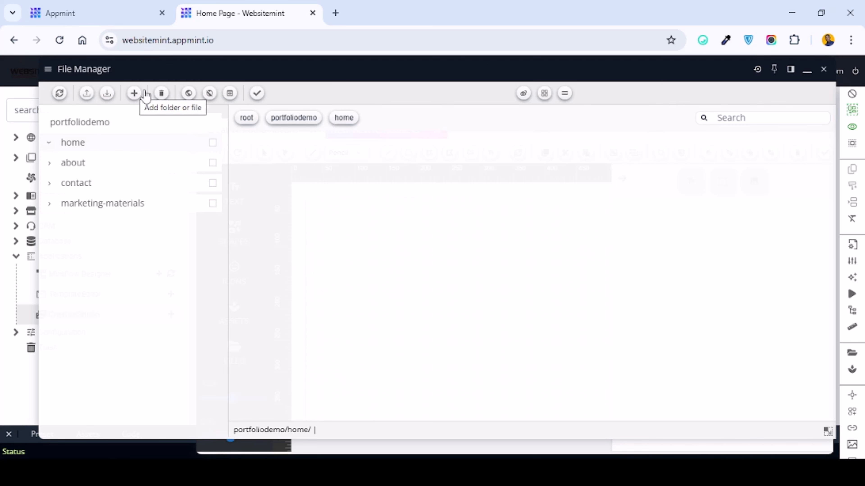
click(135, 94)
click(136, 97)
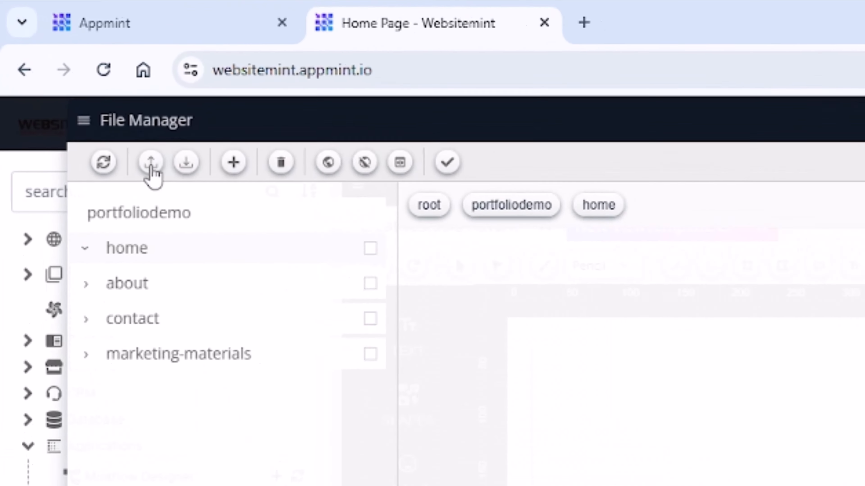
click(87, 96)
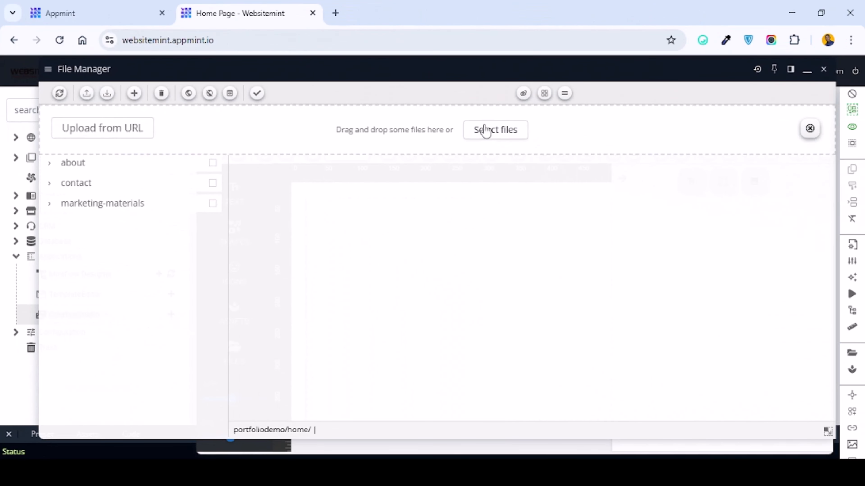
click(485, 131)
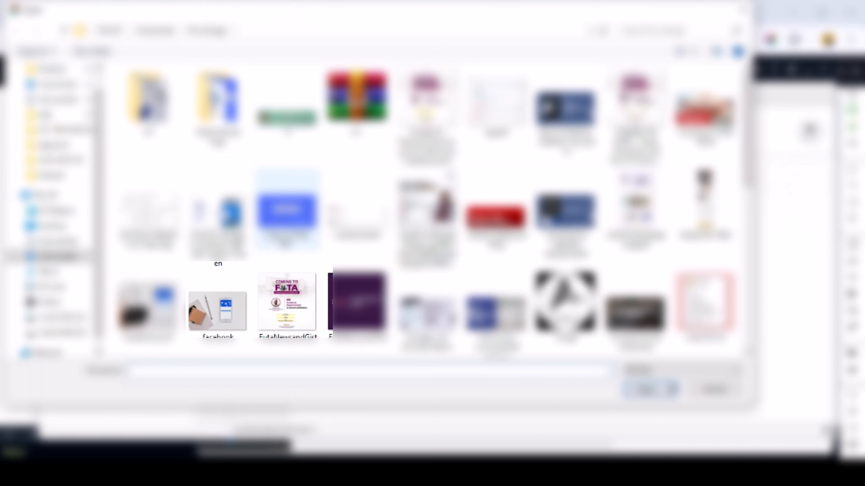
scroll(432, 254, down, 5)
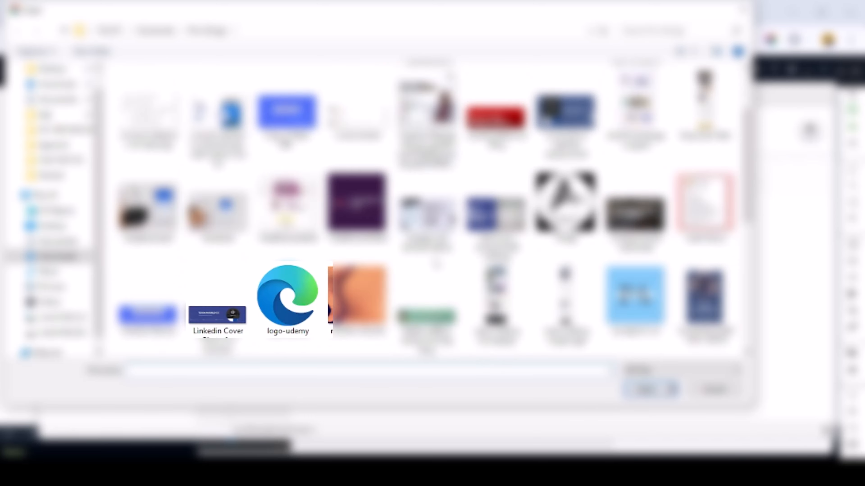
scroll(409, 242, up, 5)
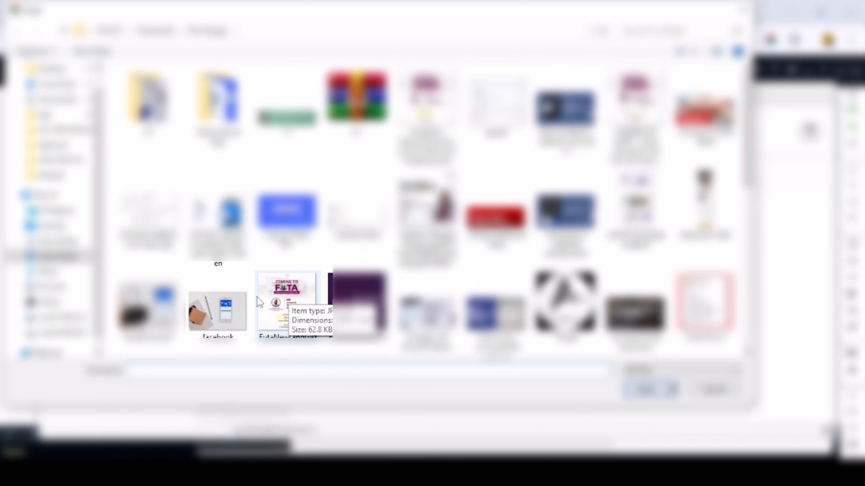
click(219, 317)
double_click(218, 309)
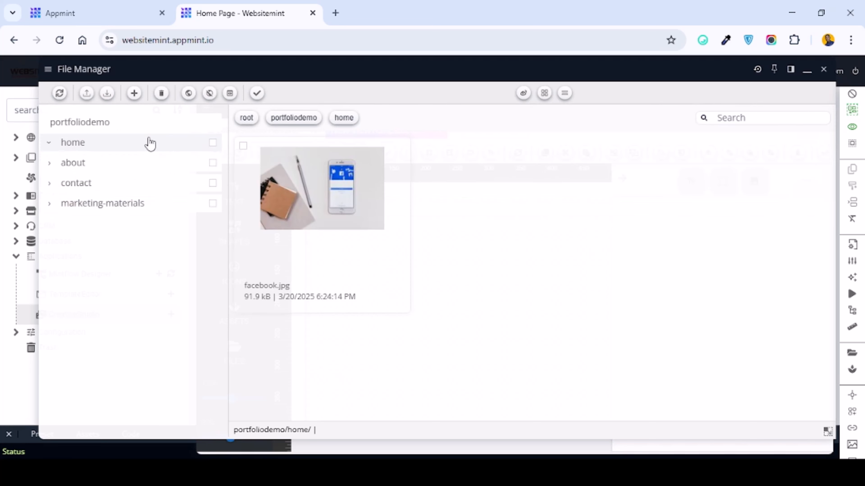
Upload the local images common-features-of-web-pag.png and mother's thumb.jpg into the home folder and refresh the file list
mouse_move(252, 252)
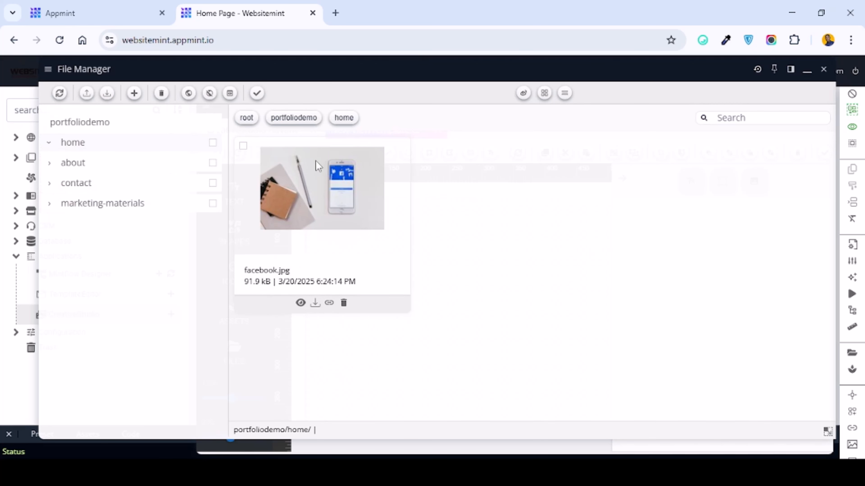
click(87, 95)
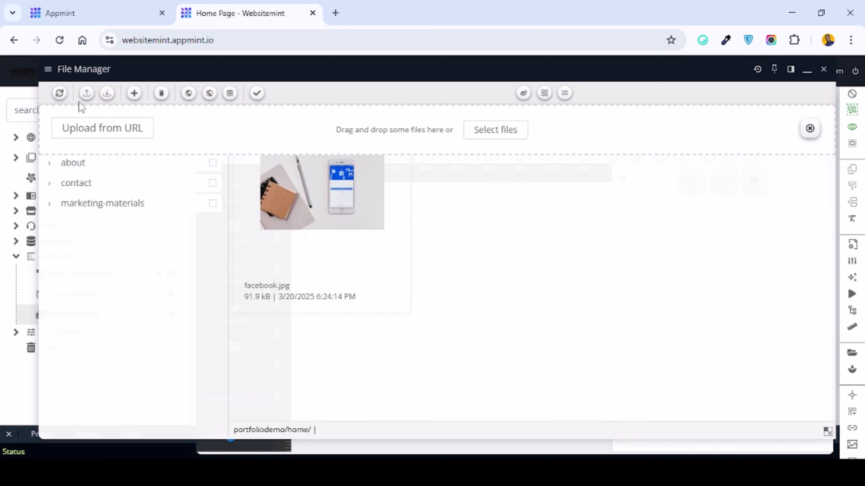
click(511, 131)
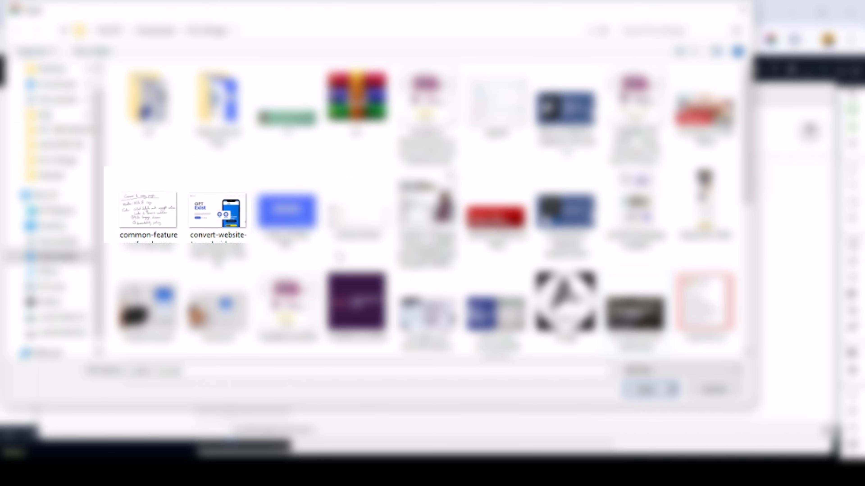
click(173, 223)
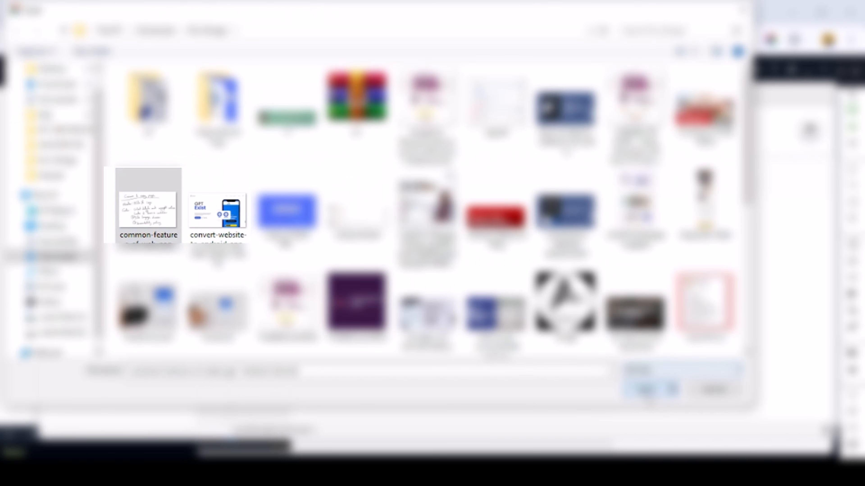
double_click(173, 223)
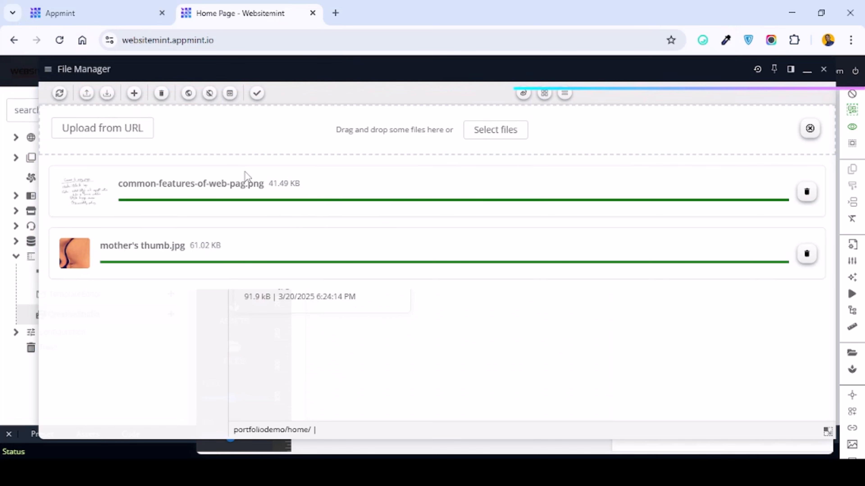
click(58, 98)
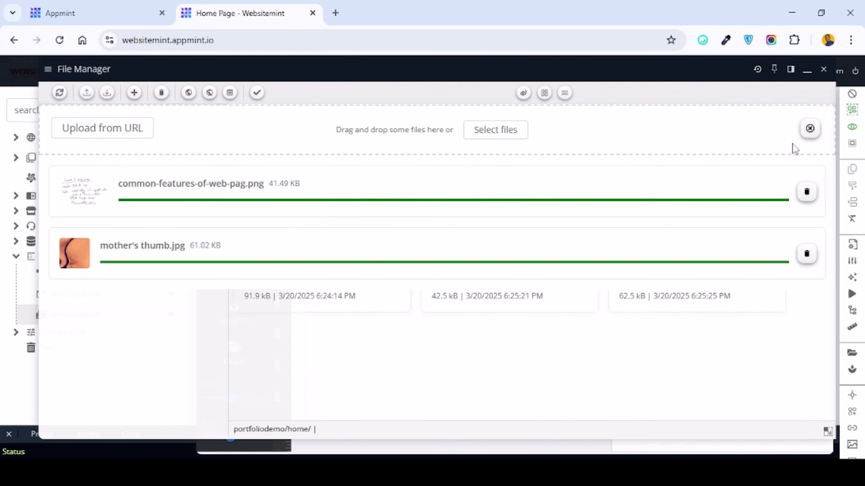
click(809, 129)
mouse_move(292, 187)
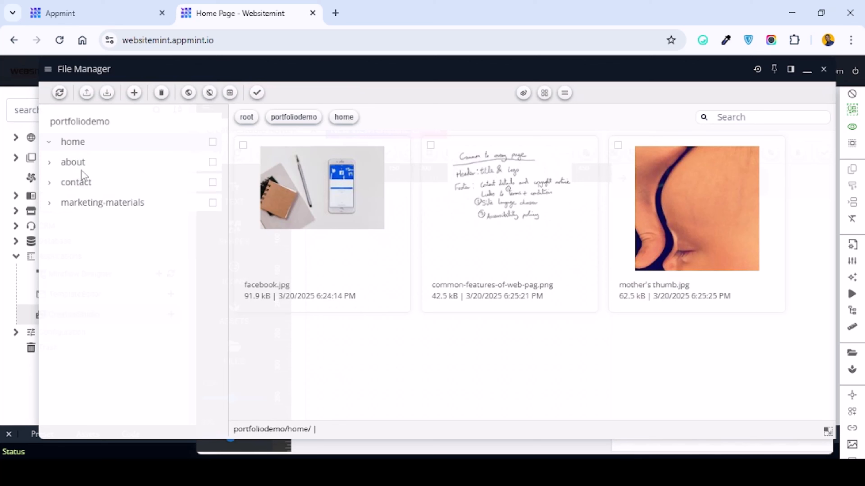
Open the about folder, upload the local image ecommerce websites tuhamworld.jfif into it and refresh the file list
click(78, 164)
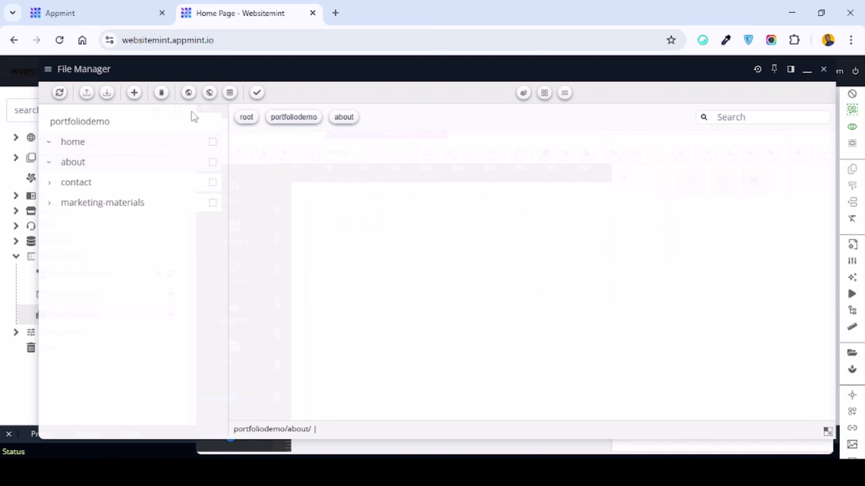
click(86, 92)
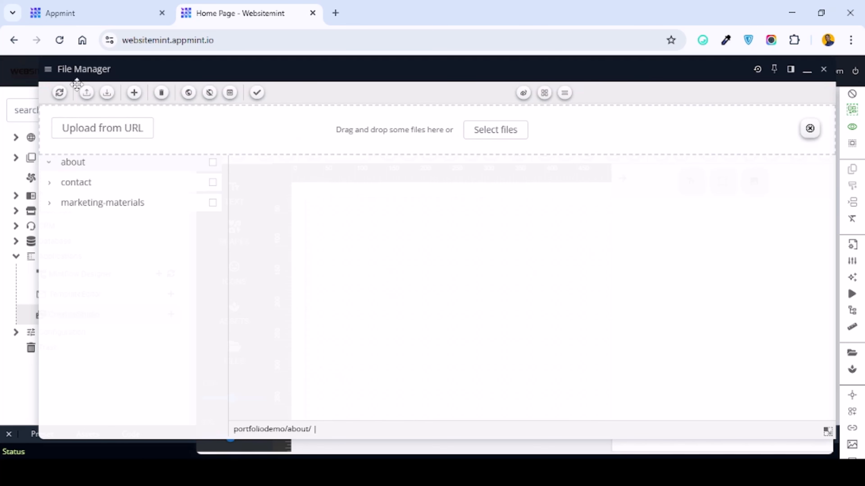
click(503, 132)
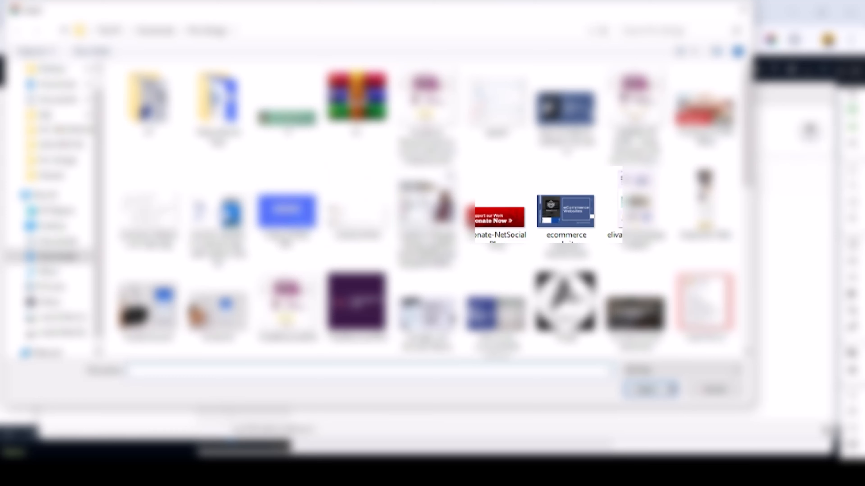
double_click(147, 99)
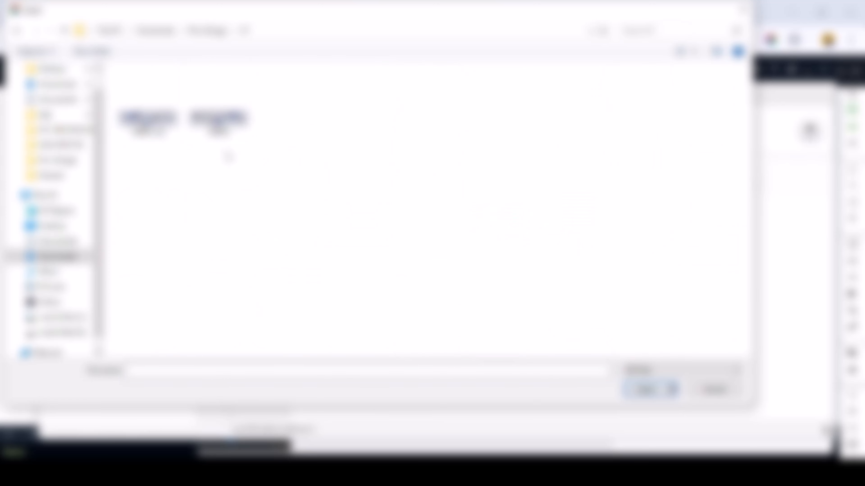
click(210, 30)
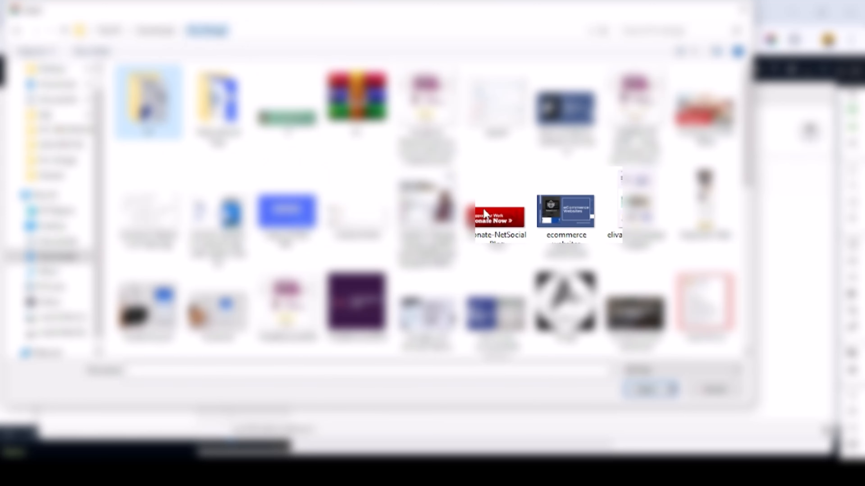
double_click(562, 231)
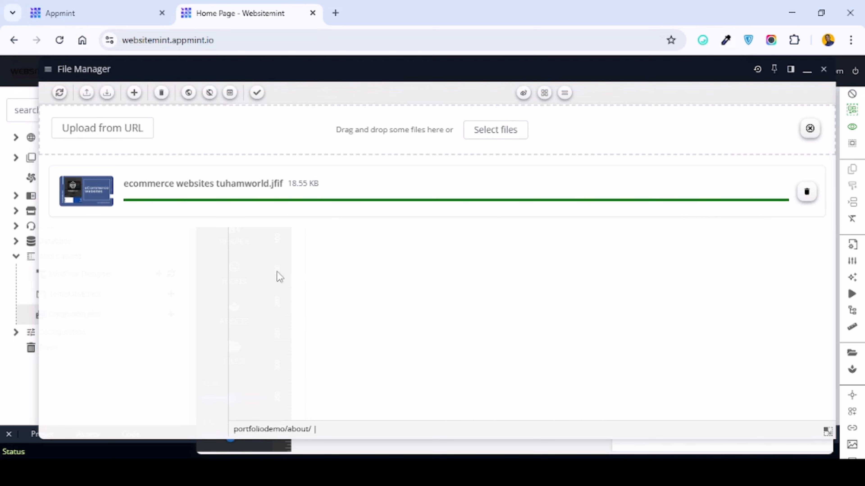
click(59, 94)
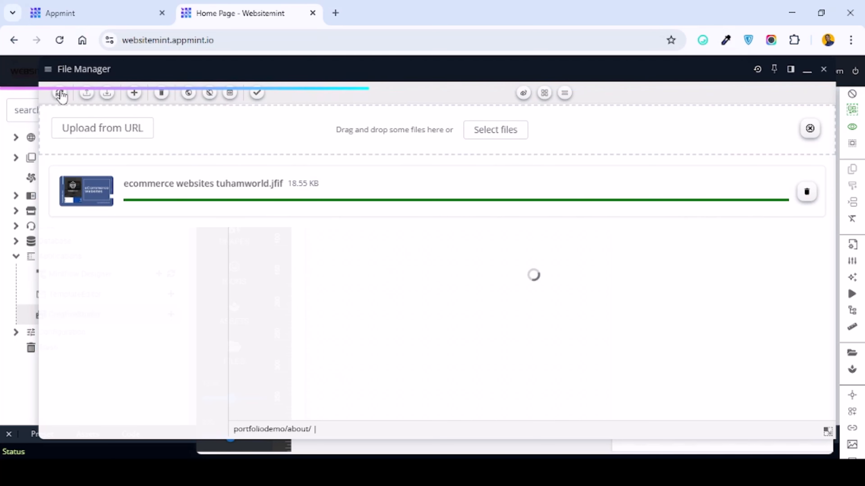
mouse_move(286, 286)
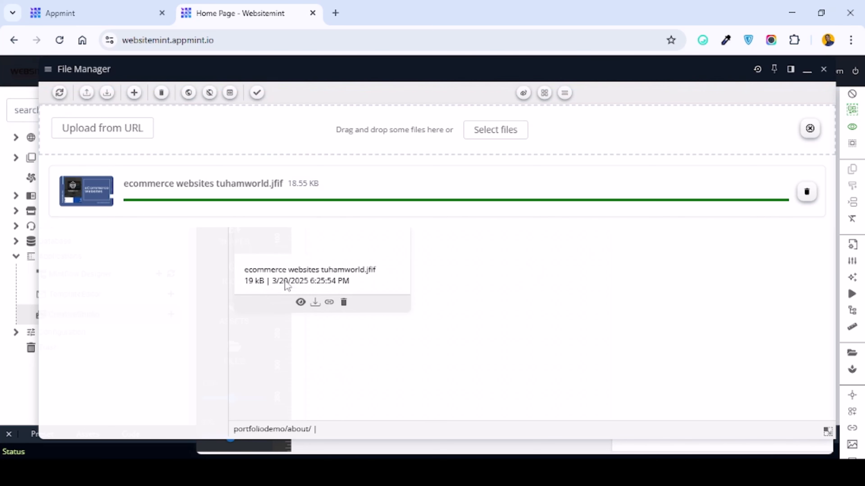
click(810, 130)
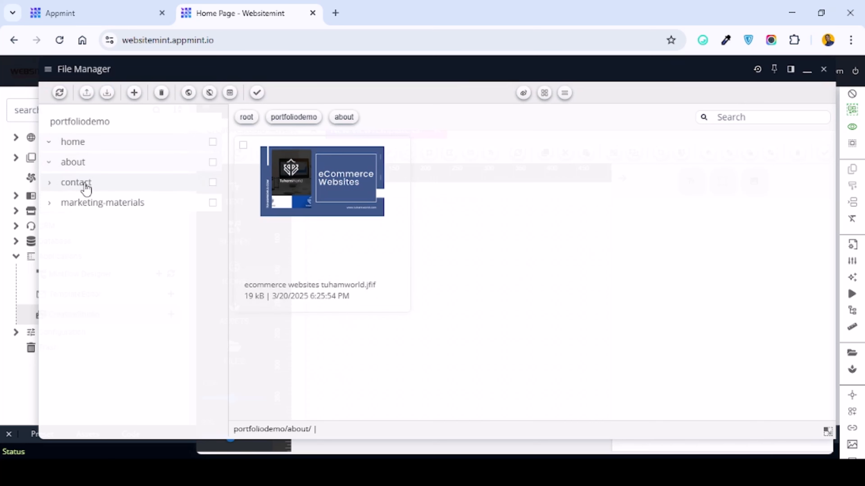
Open the marketing-materials folder, upload the local image increase brand awareness.jpg into it and refresh the file list
click(95, 205)
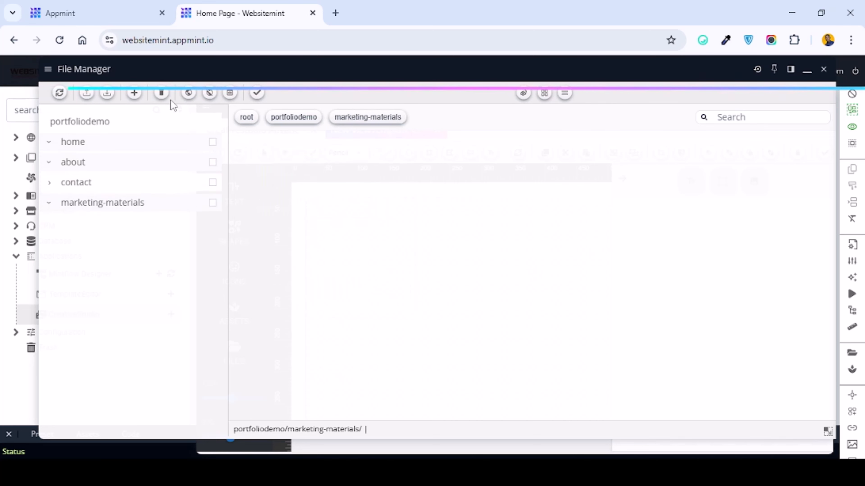
click(134, 93)
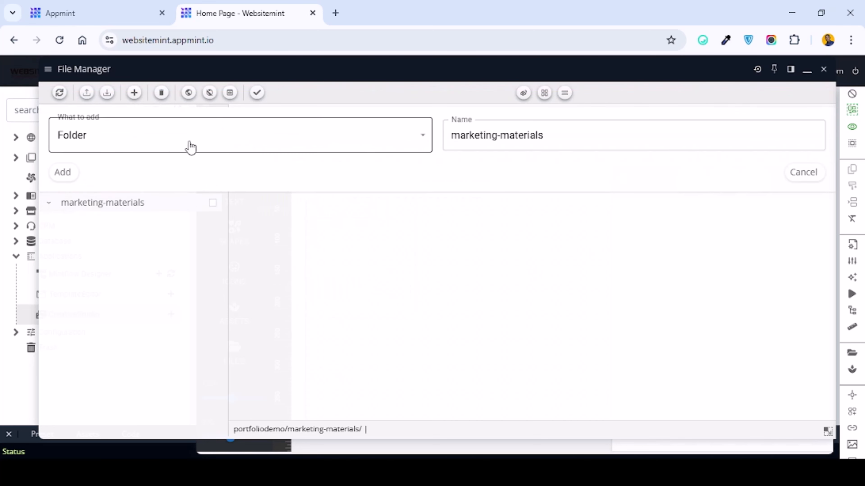
click(802, 176)
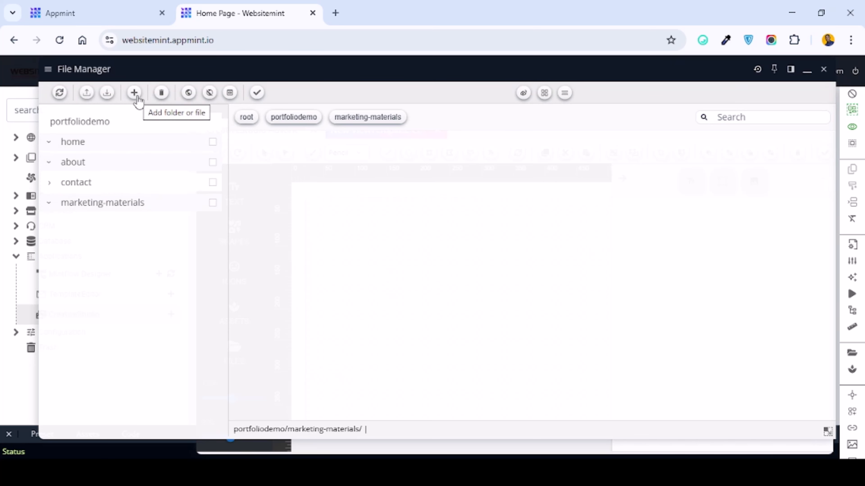
click(85, 96)
click(492, 133)
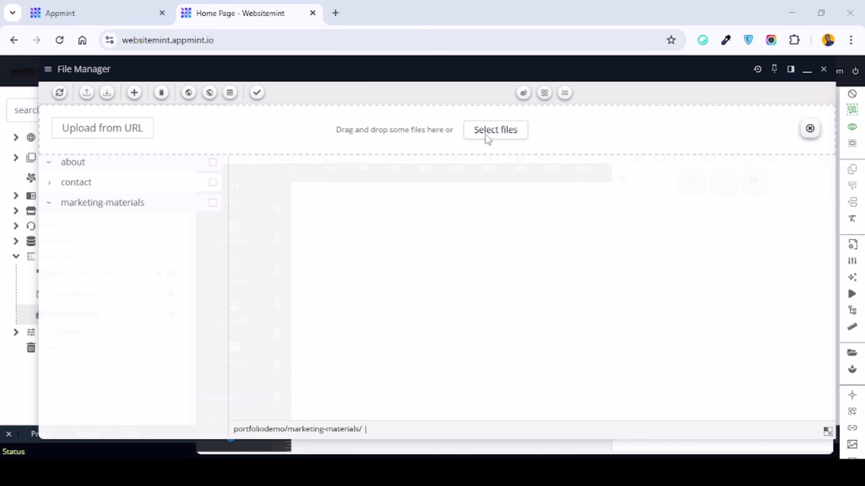
scroll(348, 204, down, 3)
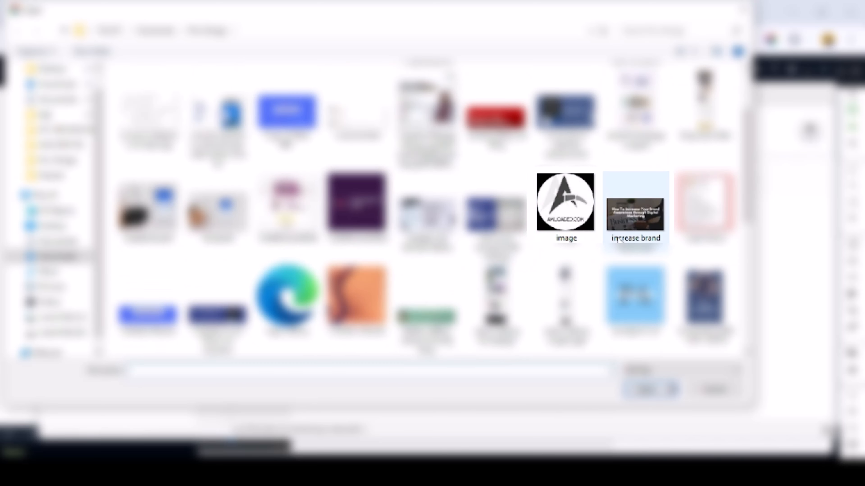
click(645, 239)
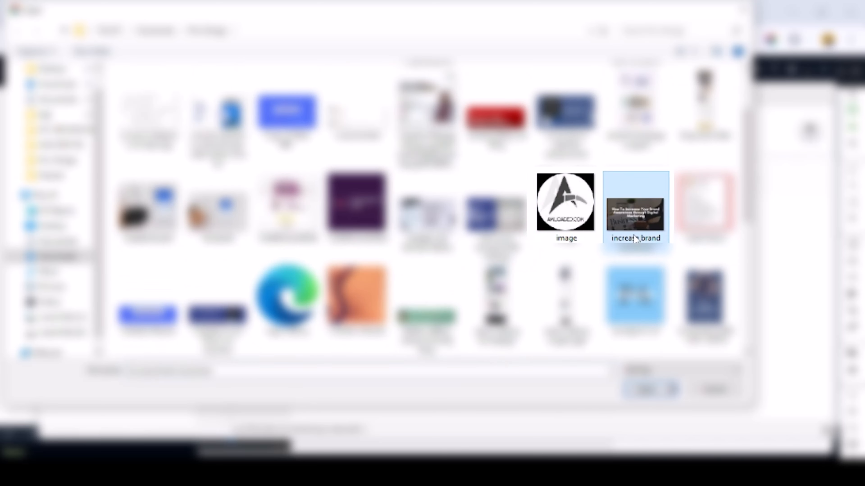
double_click(634, 214)
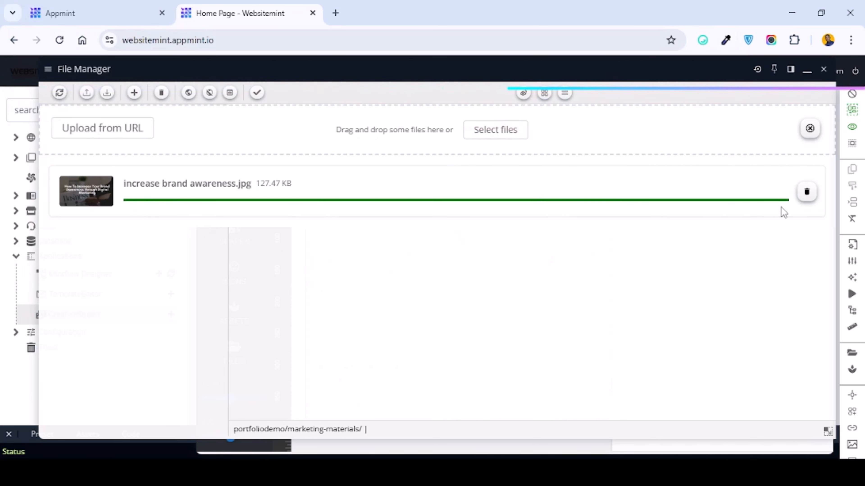
click(61, 97)
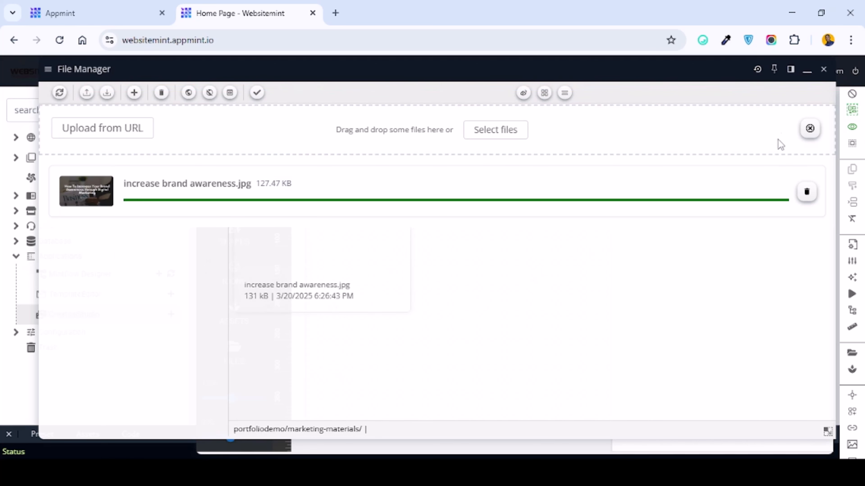
click(811, 128)
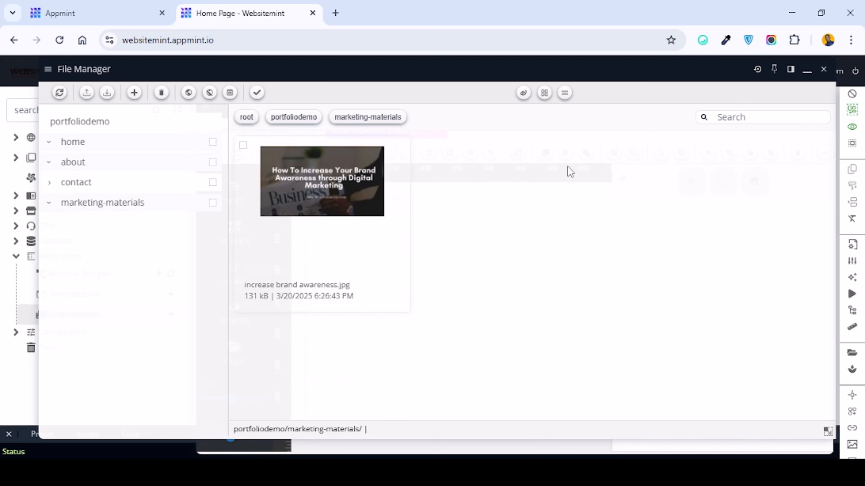
Close the File Manager and reopen it
click(824, 69)
click(234, 351)
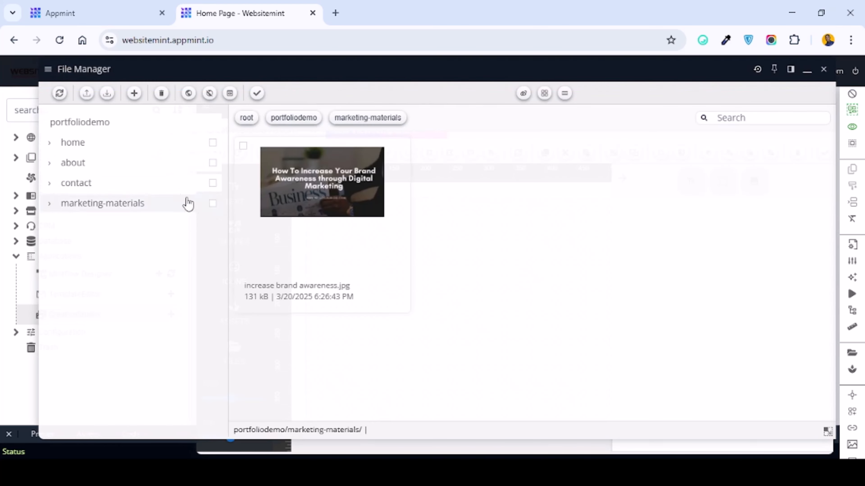
mouse_move(281, 234)
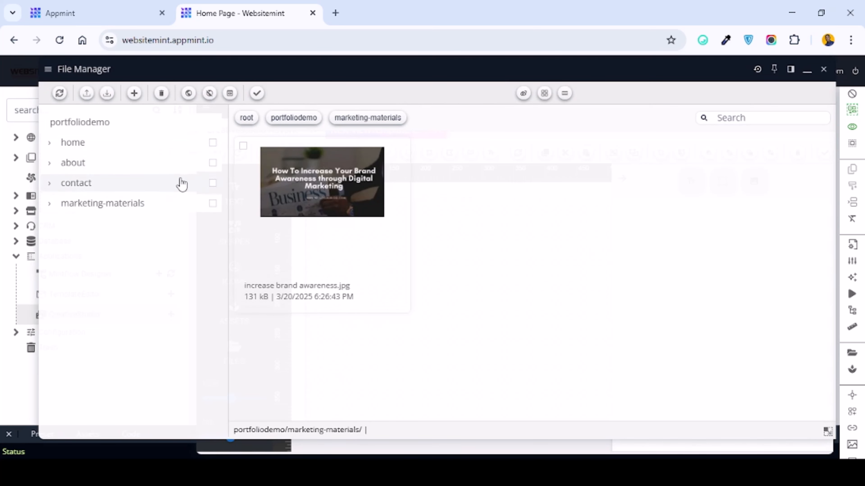
Open the home folder, select common-features-of-web-pag.png and clear the selection again
click(75, 143)
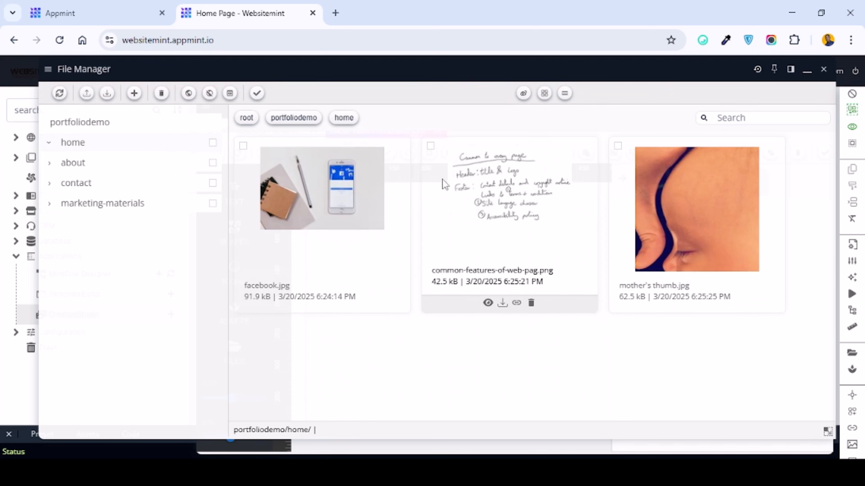
click(430, 146)
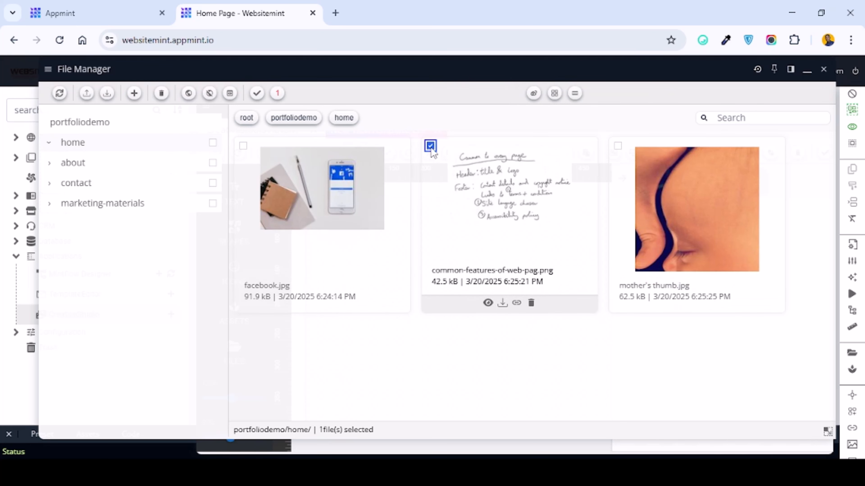
click(430, 147)
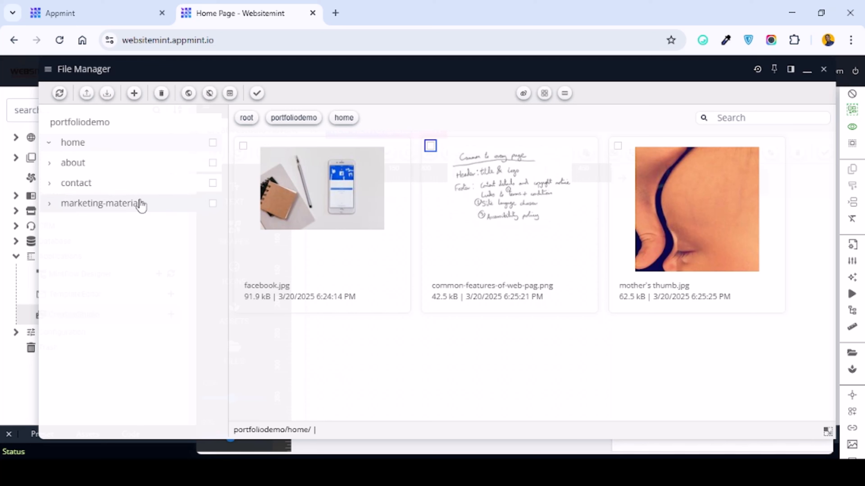
mouse_move(291, 239)
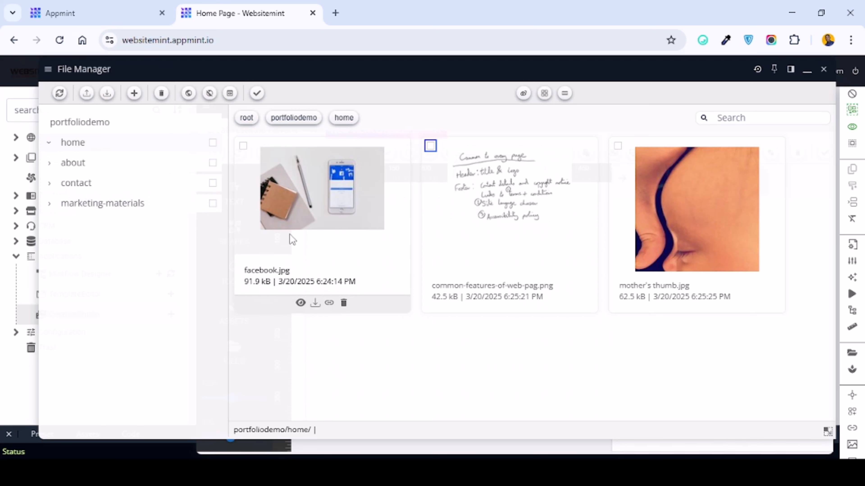